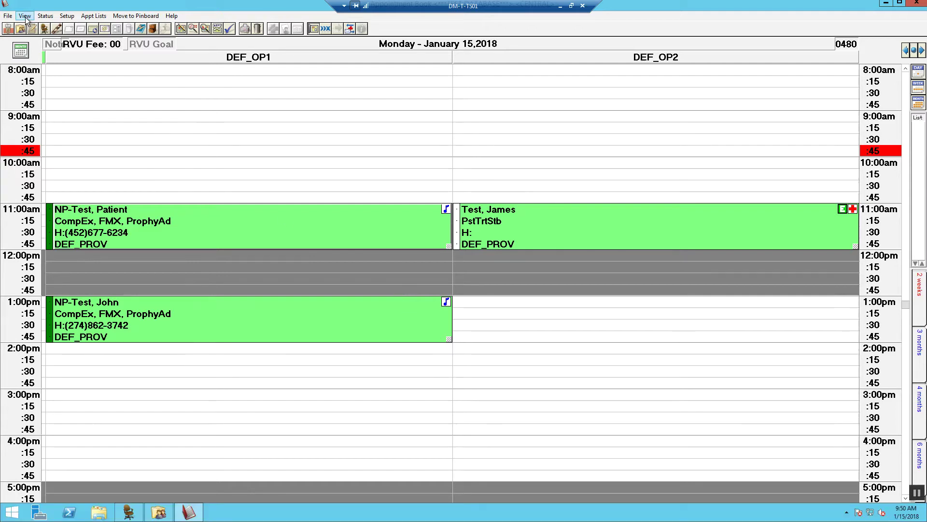
- Set the 11:00am DEF_OP1 new-patient appointment's status to HERE Patient has Arrived
click(45, 16)
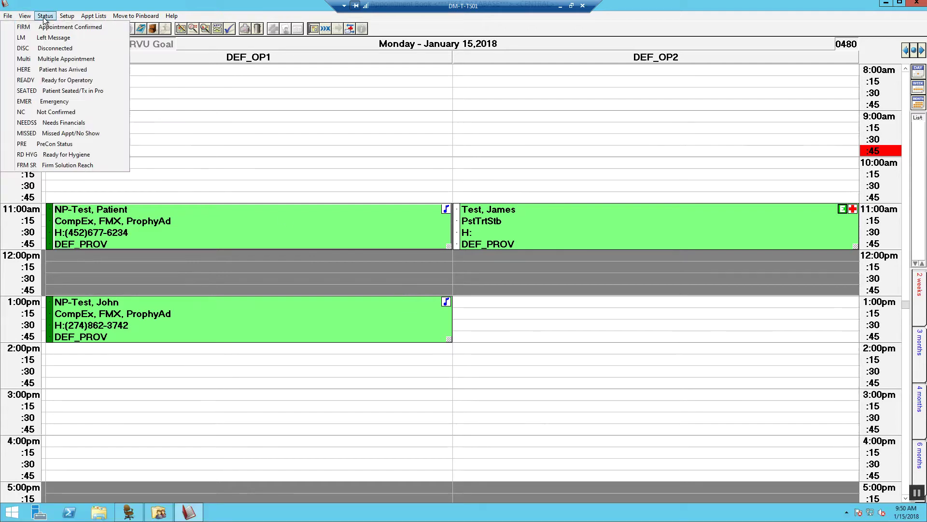
click(53, 73)
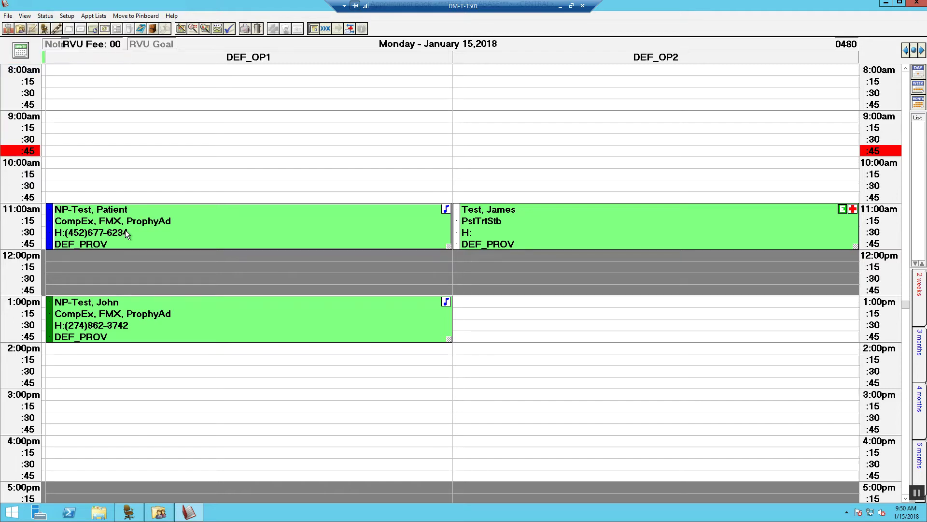
- Open the Family File and start a New Patient With Appt record
click(20, 30)
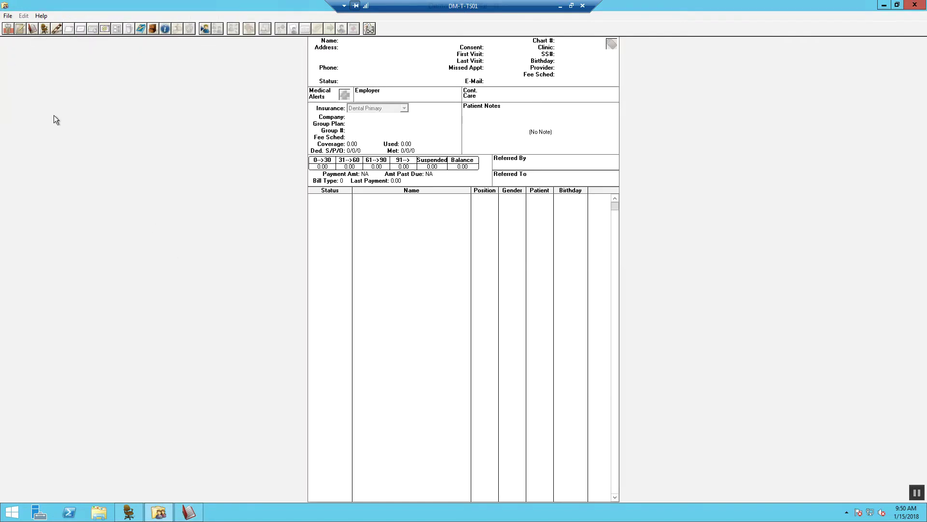
click(7, 17)
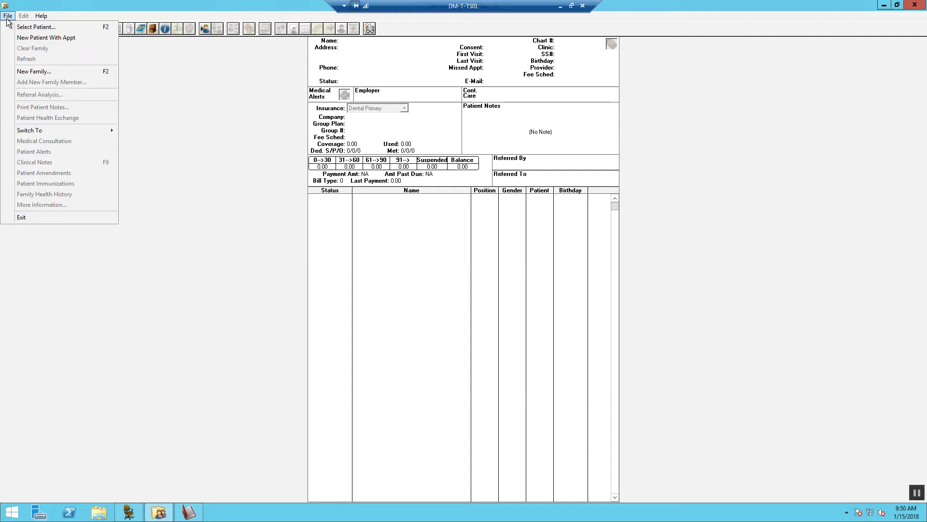
click(25, 38)
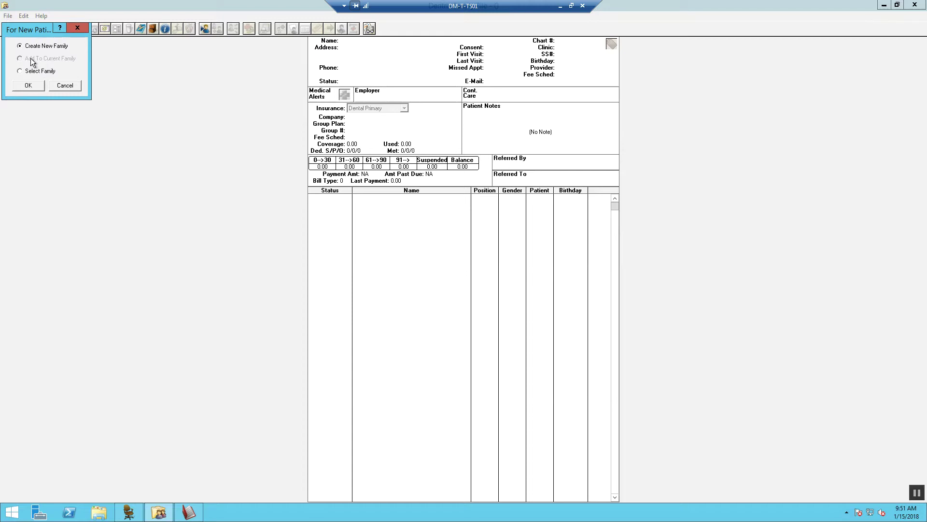
- Confirm creating a new family and give the head of house the title Mr., printed on statements
click(28, 83)
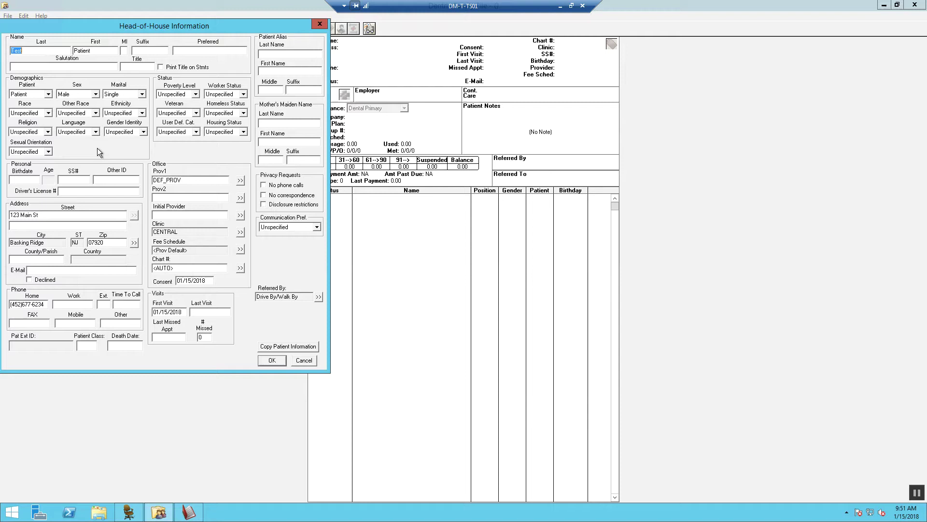
click(138, 66)
text(Mr)
click(161, 66)
click(148, 67)
text(.)
- Keep status Patient and sex Male, and set the marital status to Married
click(48, 94)
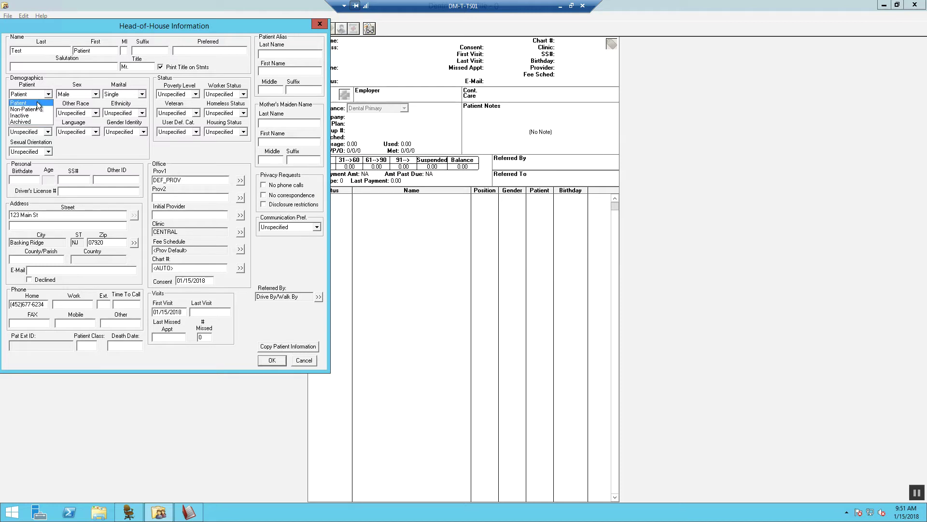
click(41, 103)
click(92, 97)
click(91, 103)
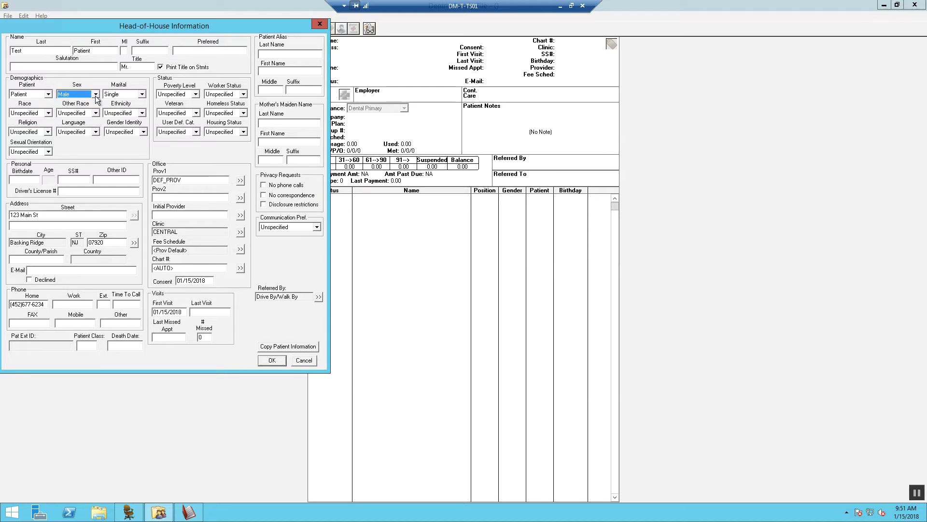
click(142, 95)
click(121, 109)
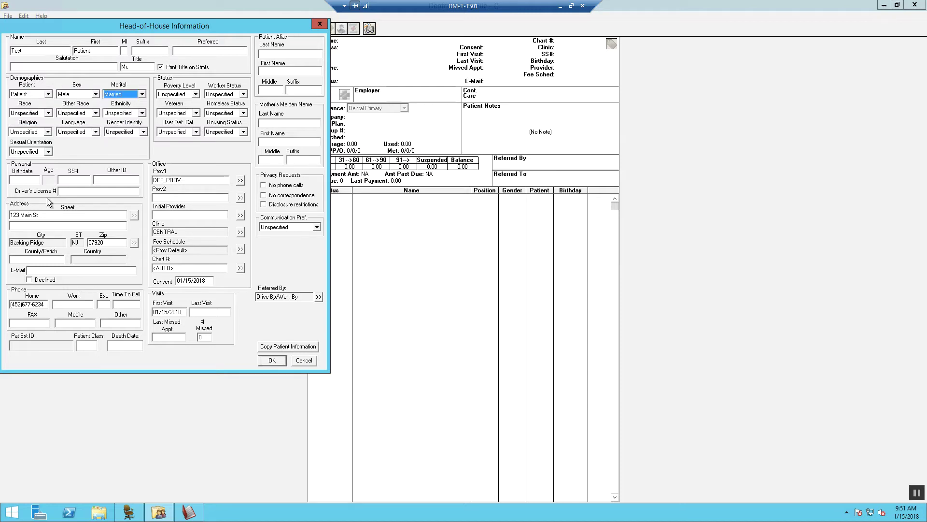
click(17, 180)
- Enter the patient's birthdate, SSN, driver's licence number and e-mail address
text(3/3/18)
text(80)
click(76, 179)
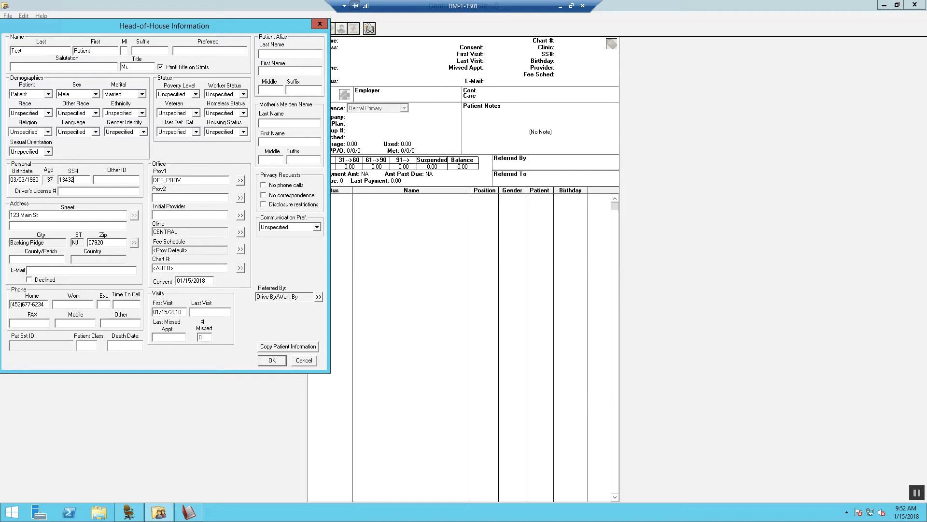
click(76, 191)
click(36, 269)
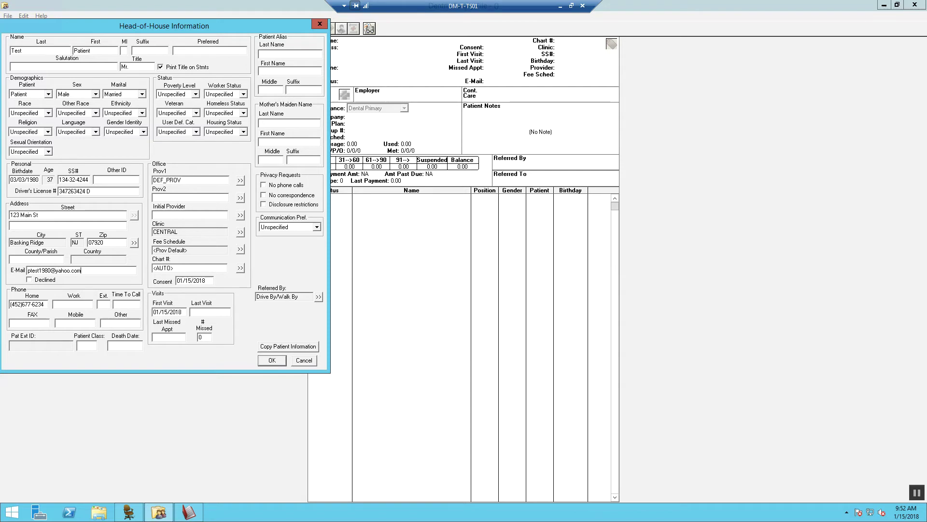
- Move the phone number from the Home field to the Mobile field by cut and paste
drag(47, 304, 1, 304)
right_click(22, 304)
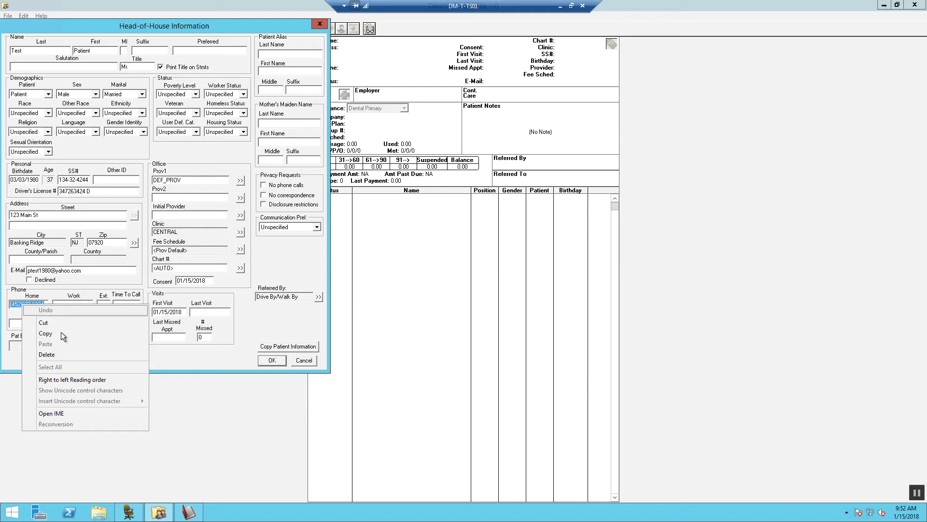
click(43, 323)
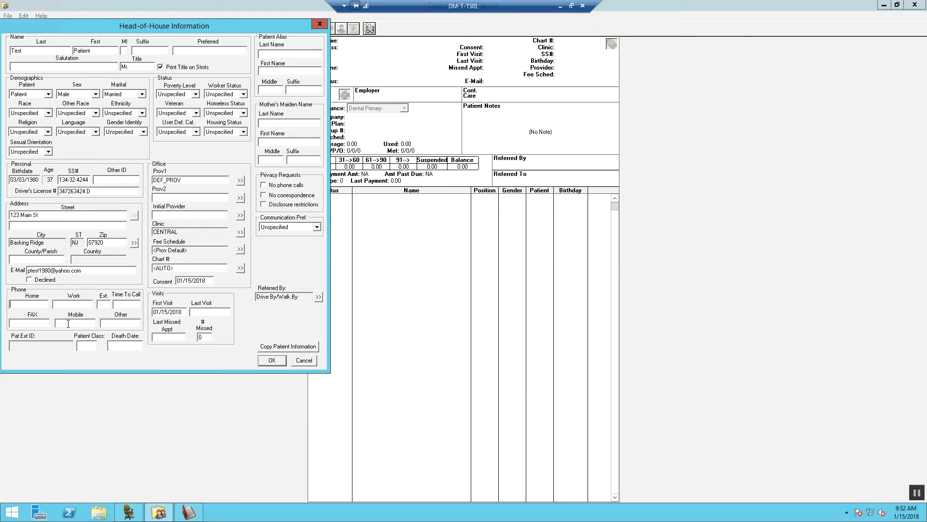
right_click(68, 323)
click(93, 363)
- Copy DEF_PROV from Prov1 and paste it into the Initial Provider field
drag(191, 179, 155, 180)
right_click(156, 181)
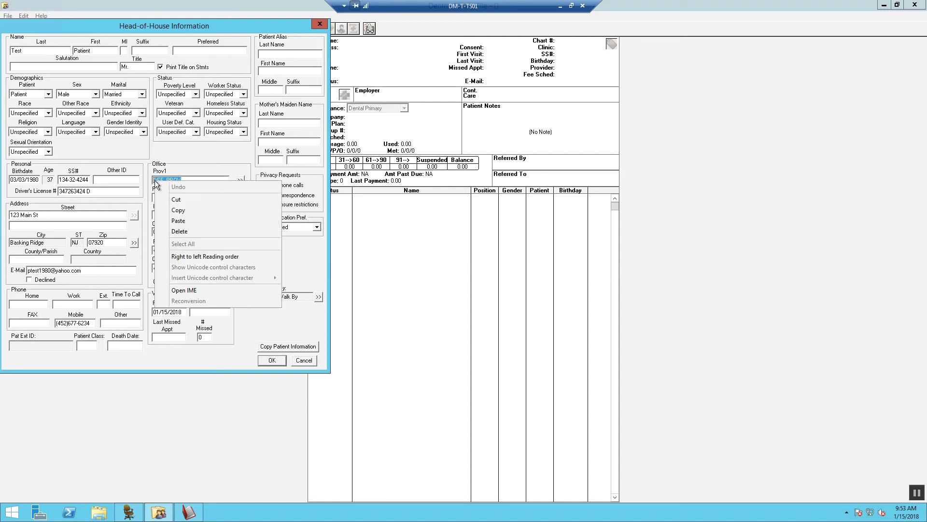
click(178, 210)
click(164, 215)
right_click(163, 216)
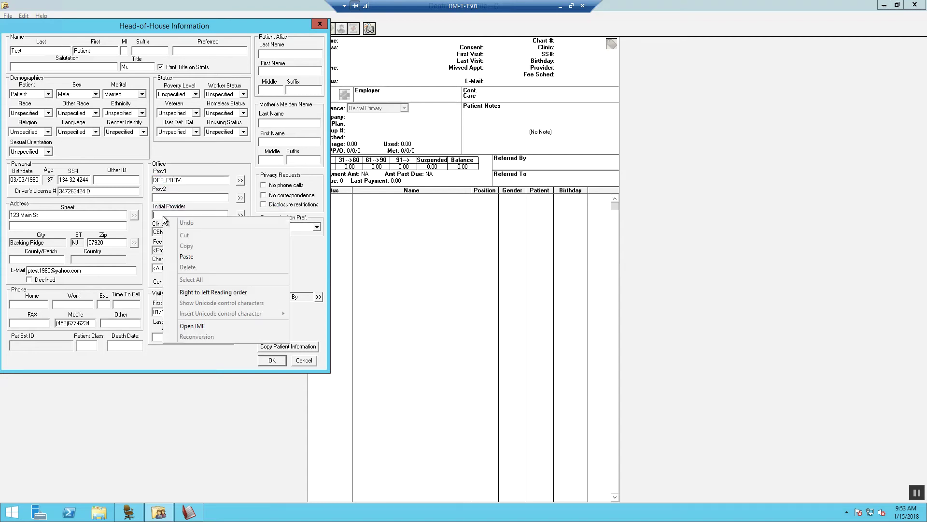
click(179, 256)
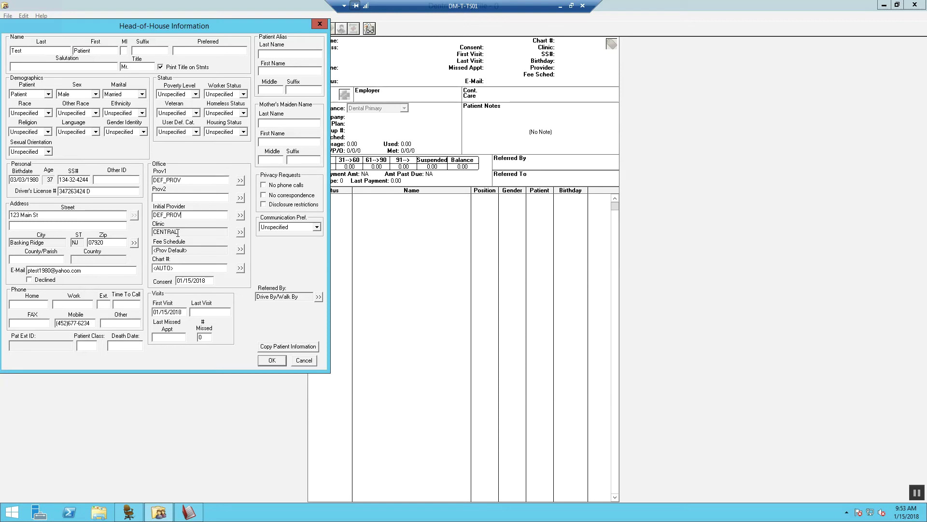
- Show fee schedules for all clinics, search 'aet', and assign 60000 AET NJ A 1 4/17
click(240, 250)
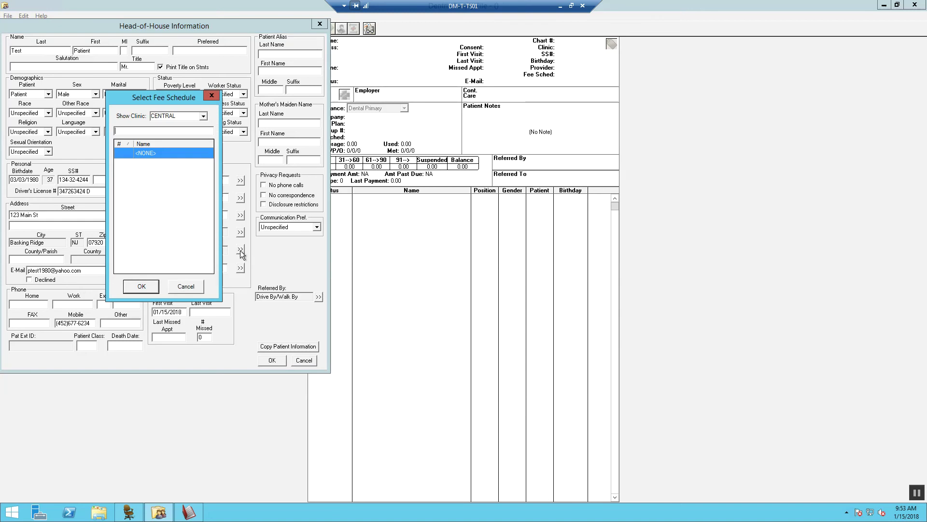
click(203, 116)
click(187, 125)
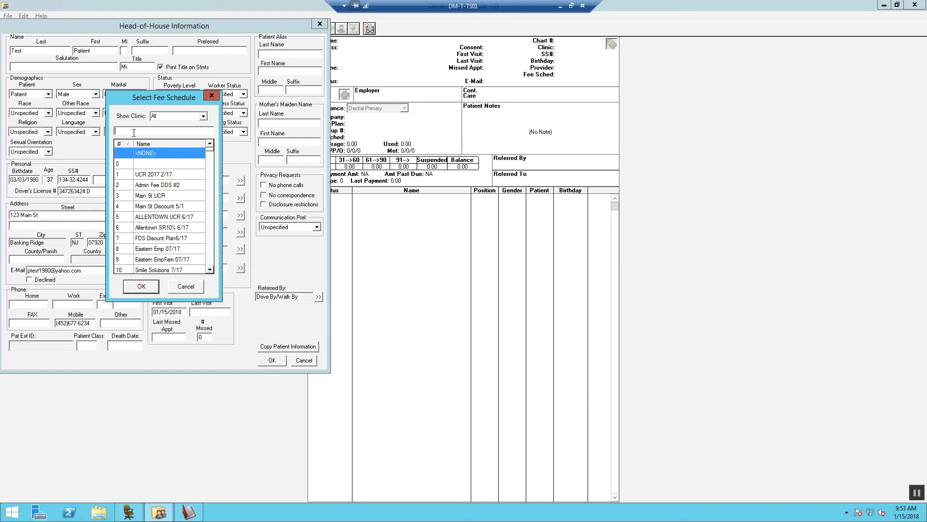
text(41)
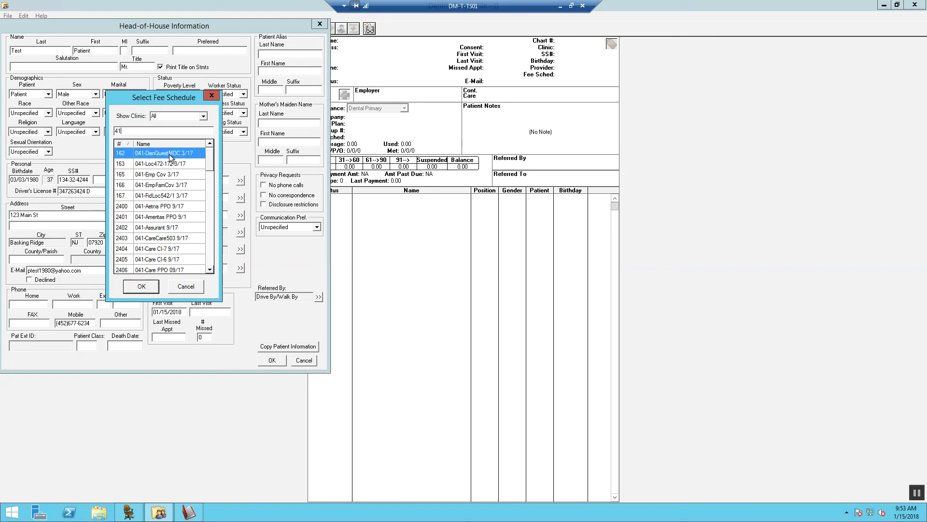
drag(212, 154, 208, 145)
key(BackSpace)
key(BackSpace)
text(aet)
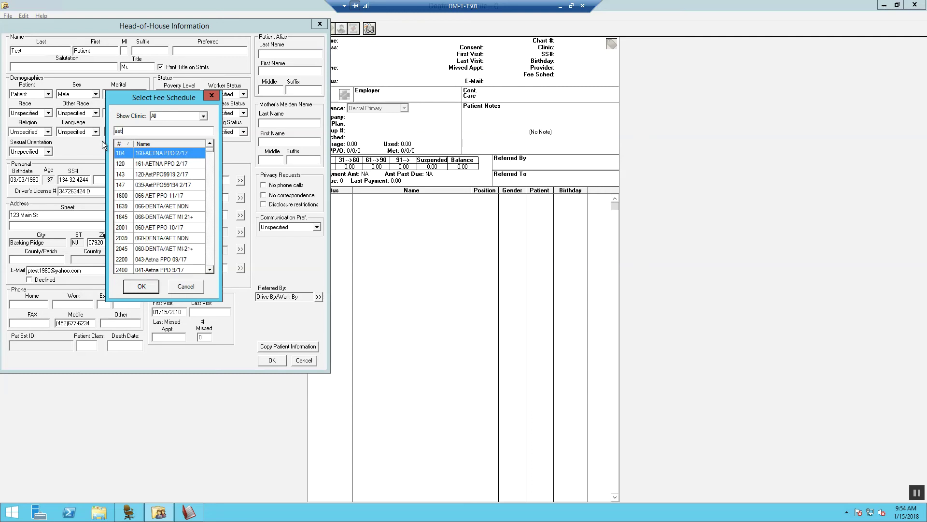
click(210, 268)
drag(211, 269, 211, 268)
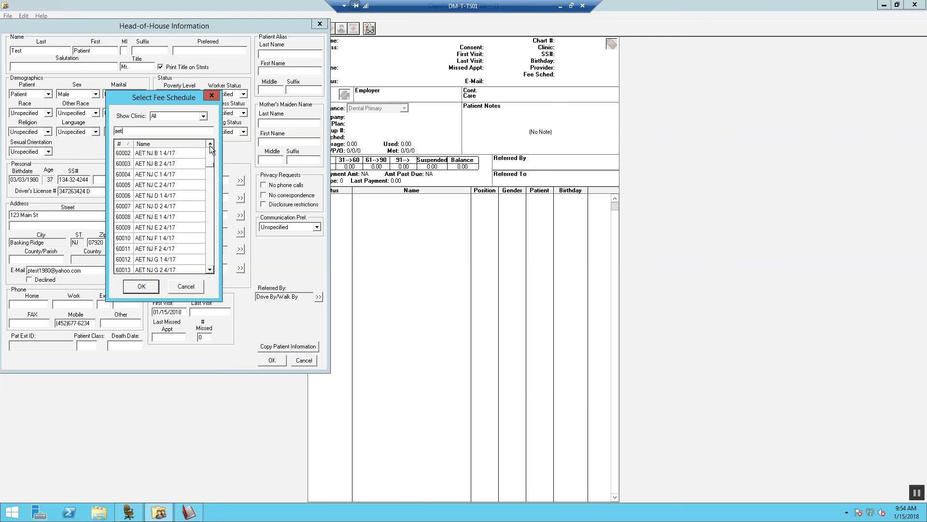
click(210, 143)
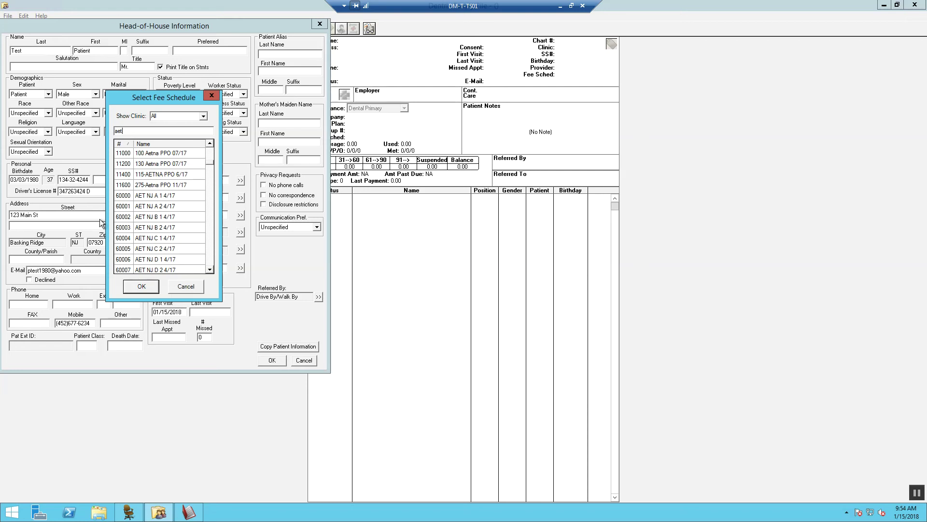
click(158, 198)
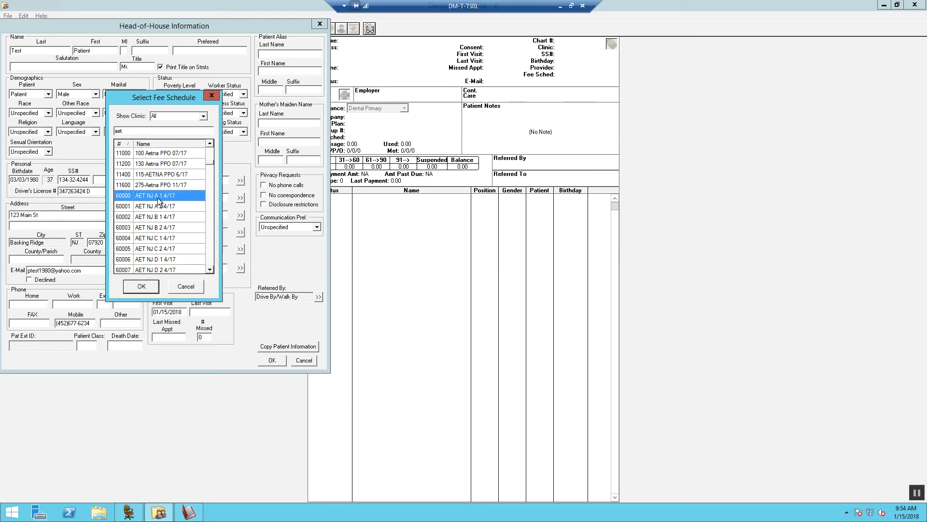
click(149, 286)
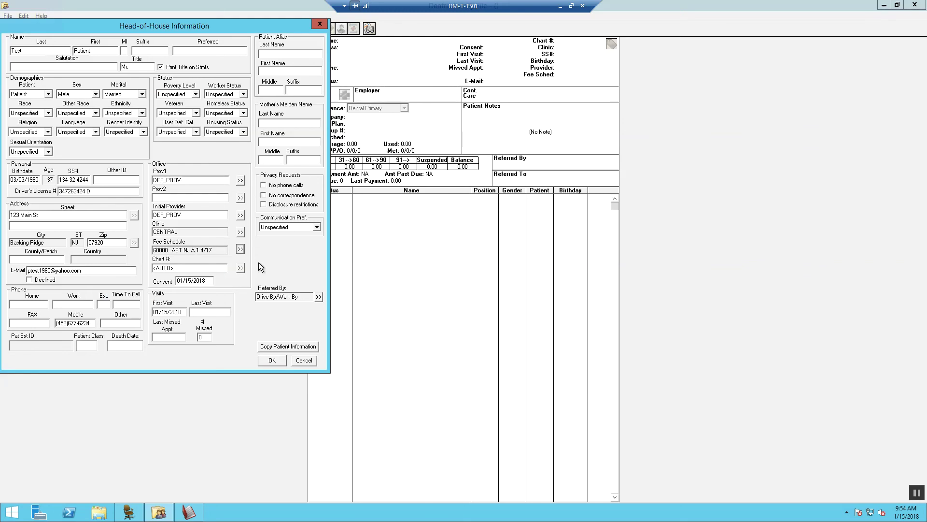
- Set Communication Pref. to Mobile Phone and Time To Call to Evening
click(317, 227)
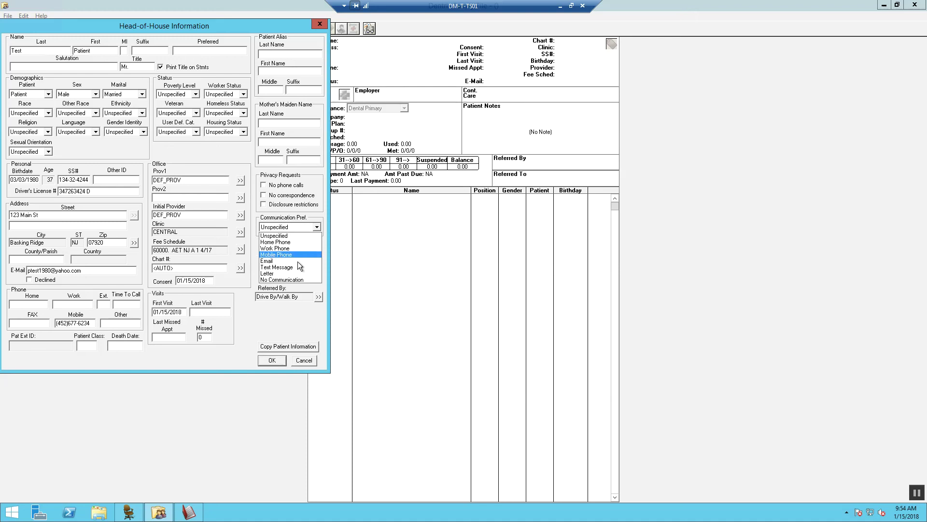
click(276, 255)
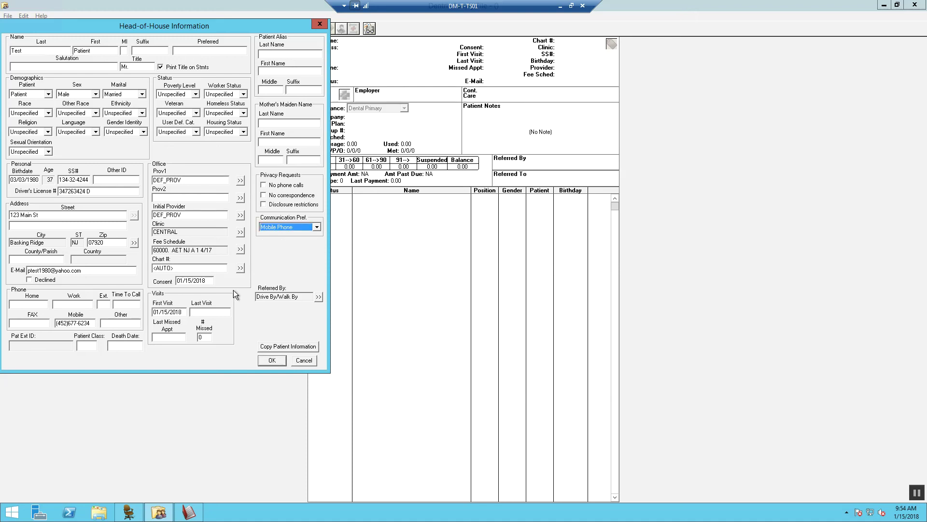
click(124, 306)
text(Evening)
- Confirm the Head-of-House Information dialog to save the new patient's family record
click(274, 360)
click(271, 360)
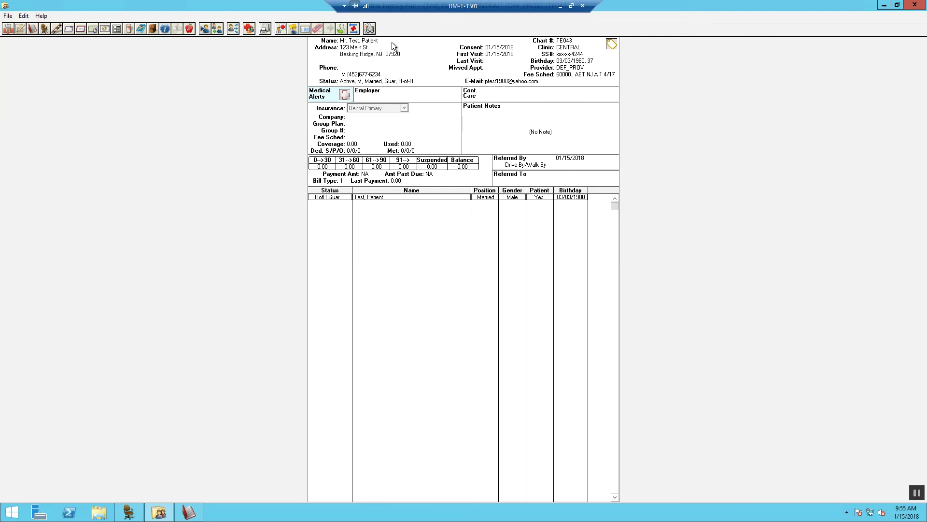